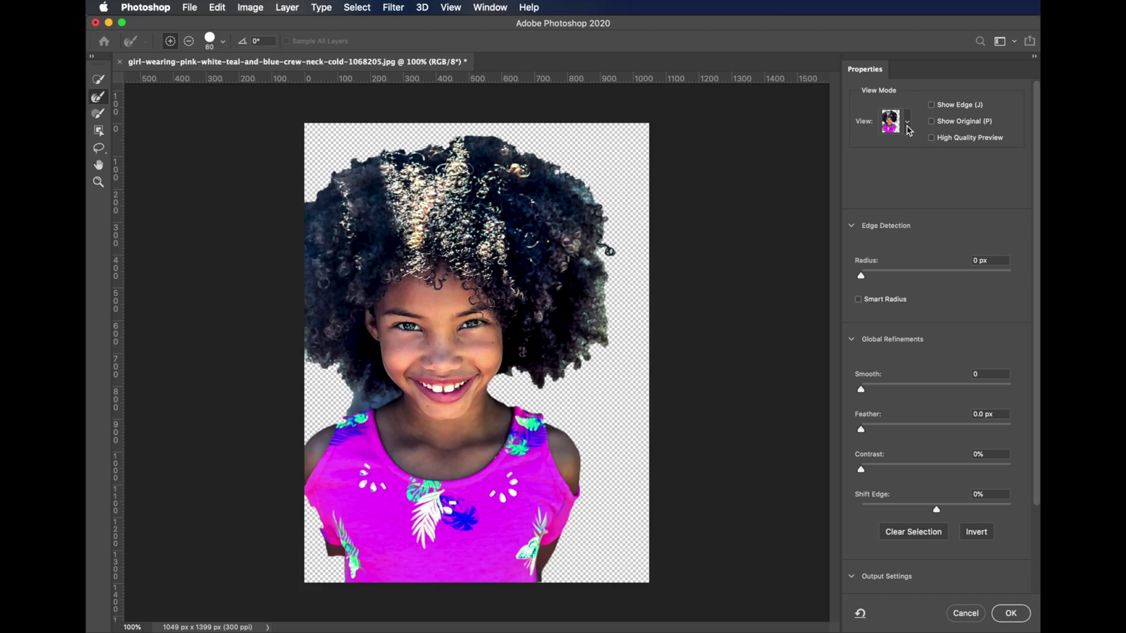
Keep the Onion Skin view and raise the background transparency to about 29%.
left_click(907, 125)
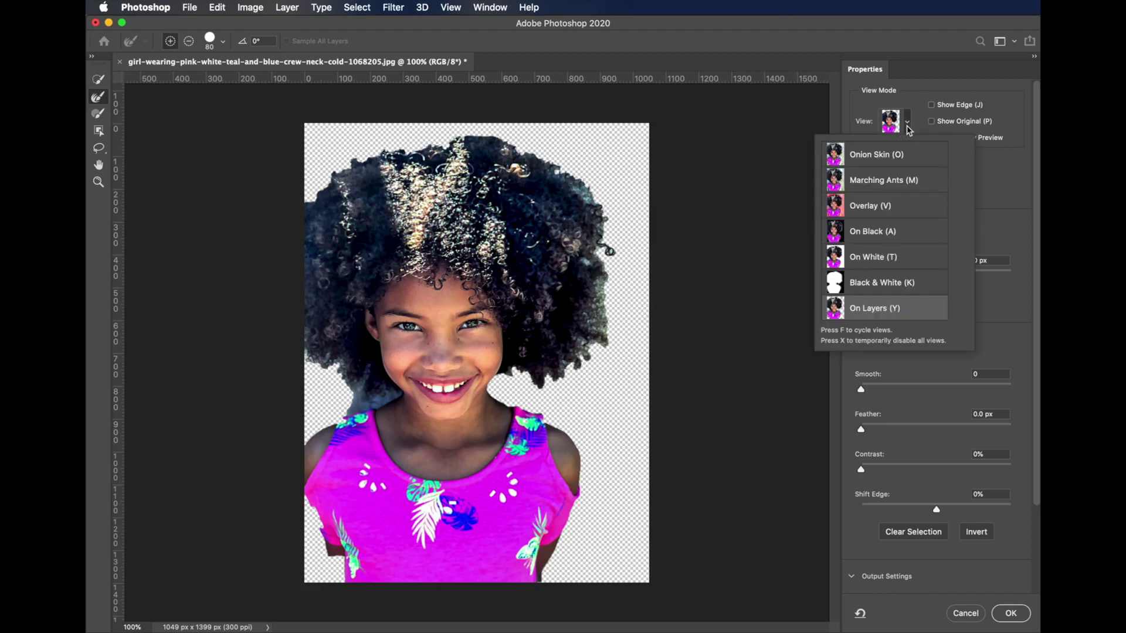
left_click(812, 185)
mouse_move(887, 175)
left_mouse_down()
mouse_move(991, 175)
mouse_move(882, 177)
left_mouse_up()
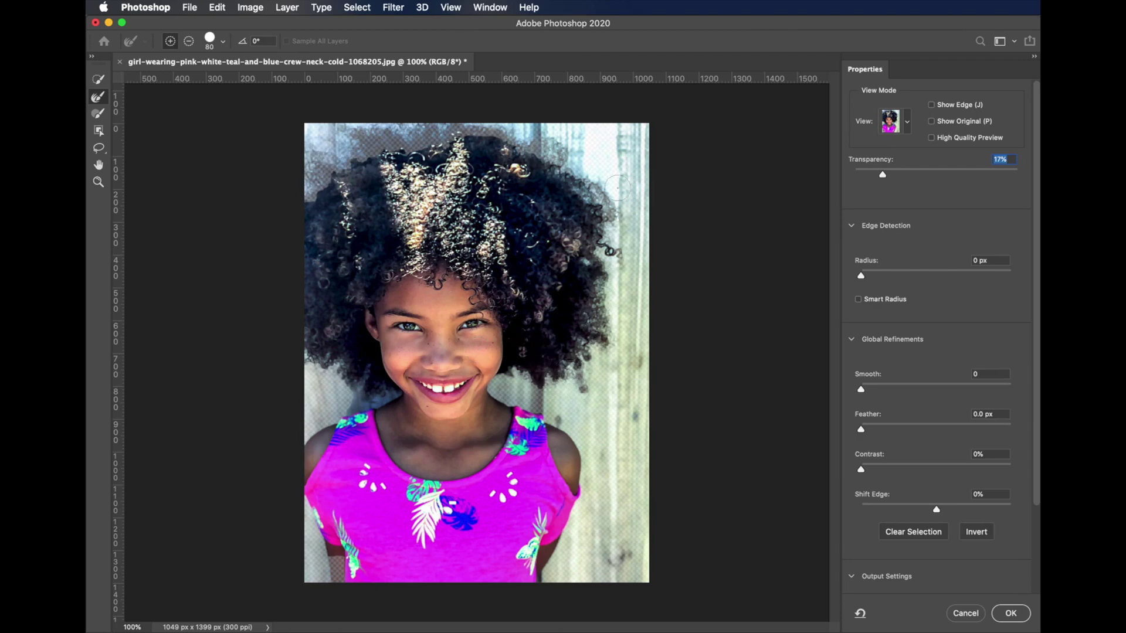
left_click_drag(885, 183, 903, 164)
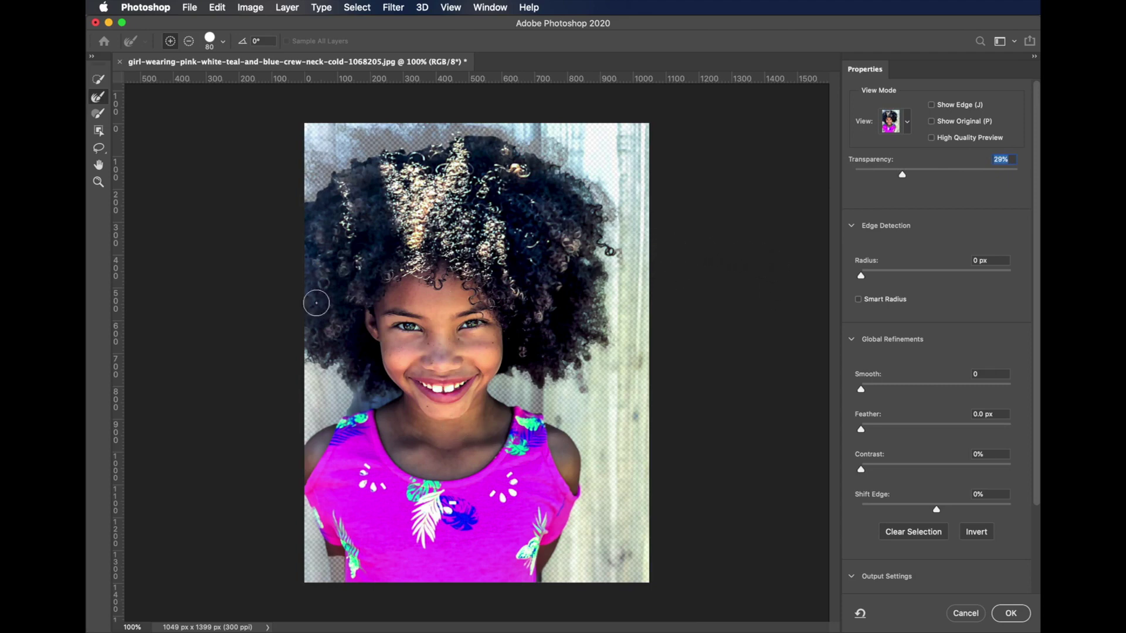
Quick-select the top-left curls and lower-left arm, then subtract background beside the cheek.
left_click(101, 80)
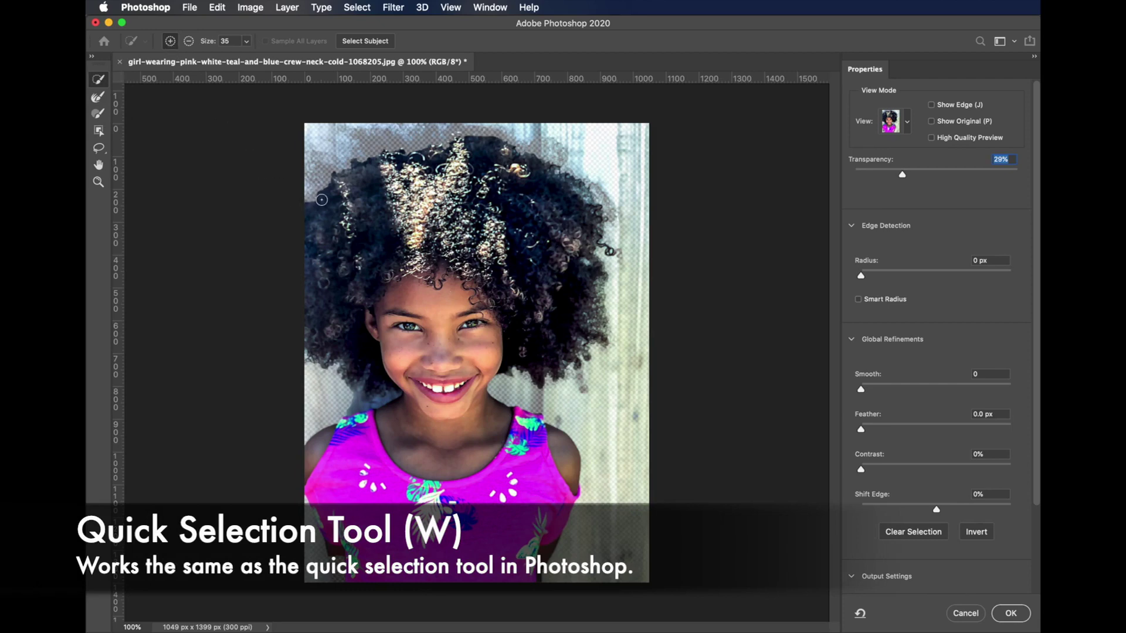
mouse_move(322, 199)
left_mouse_down()
mouse_move(368, 161)
mouse_move(444, 156)
mouse_move(469, 142)
mouse_move(548, 170)
left_mouse_up()
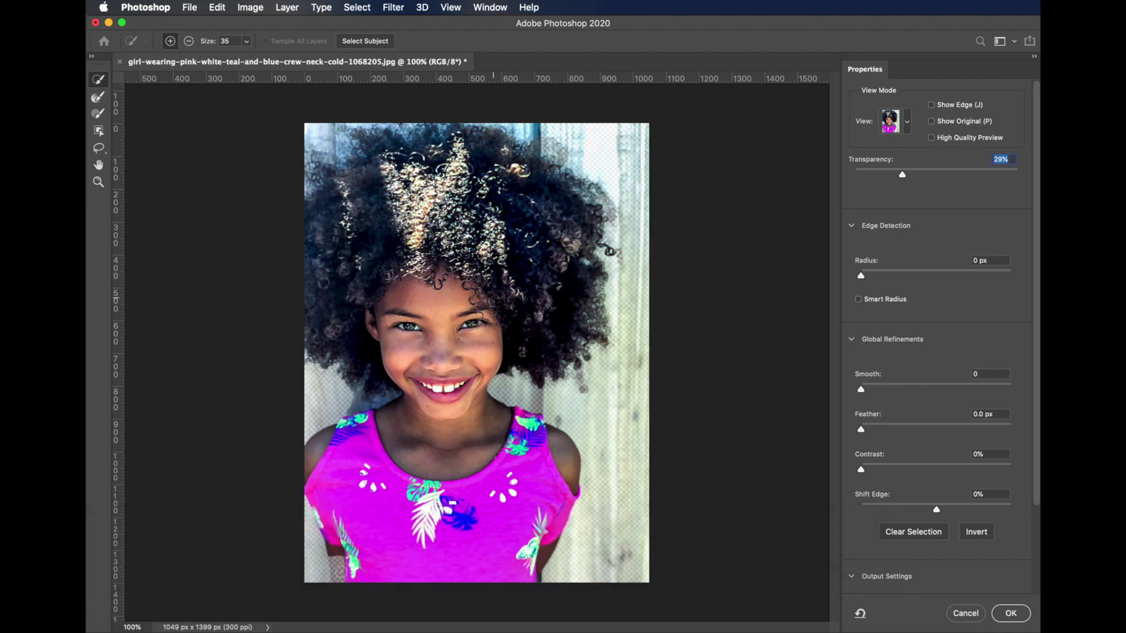
mouse_move(340, 562)
left_mouse_down()
mouse_move(341, 536)
mouse_move(322, 506)
mouse_move(327, 500)
left_mouse_up()
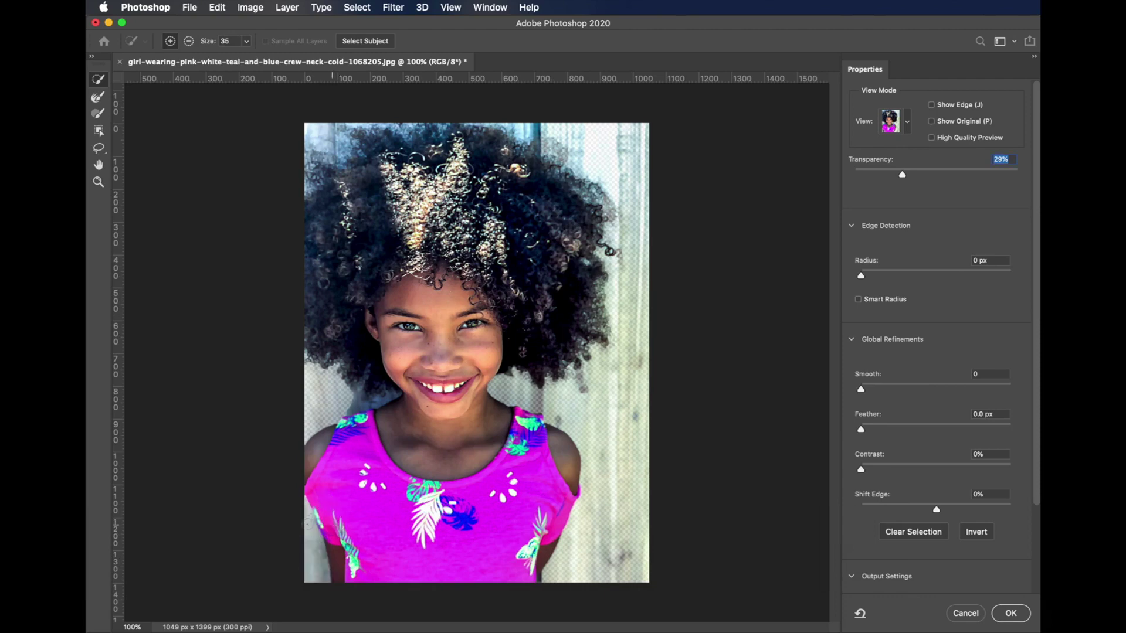
left_click(190, 43)
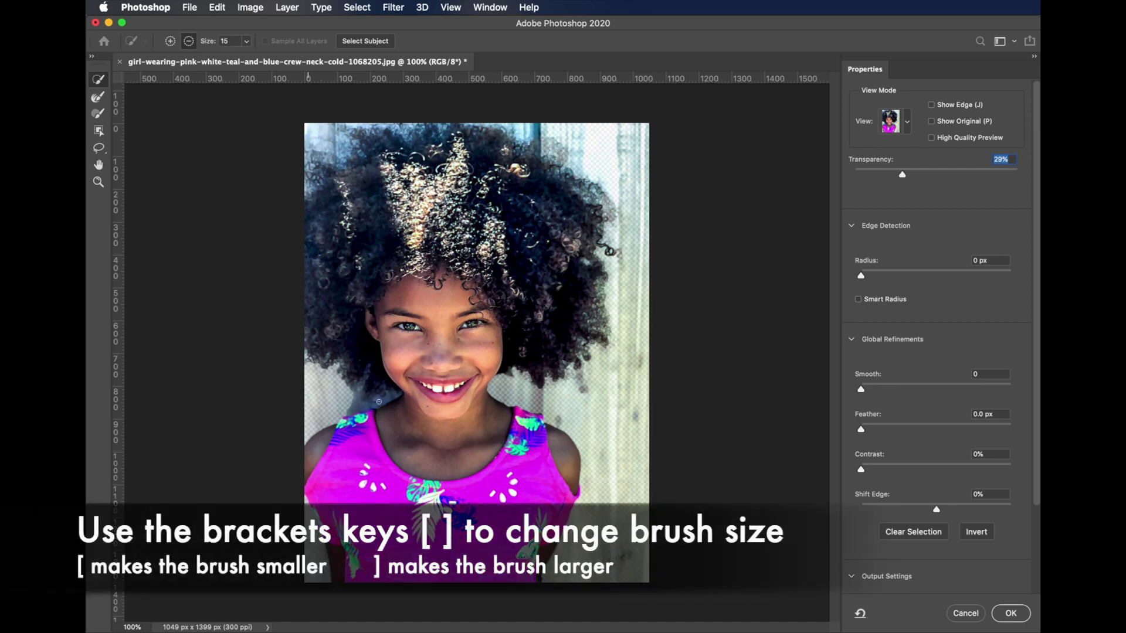
left_click_drag(389, 396, 352, 396)
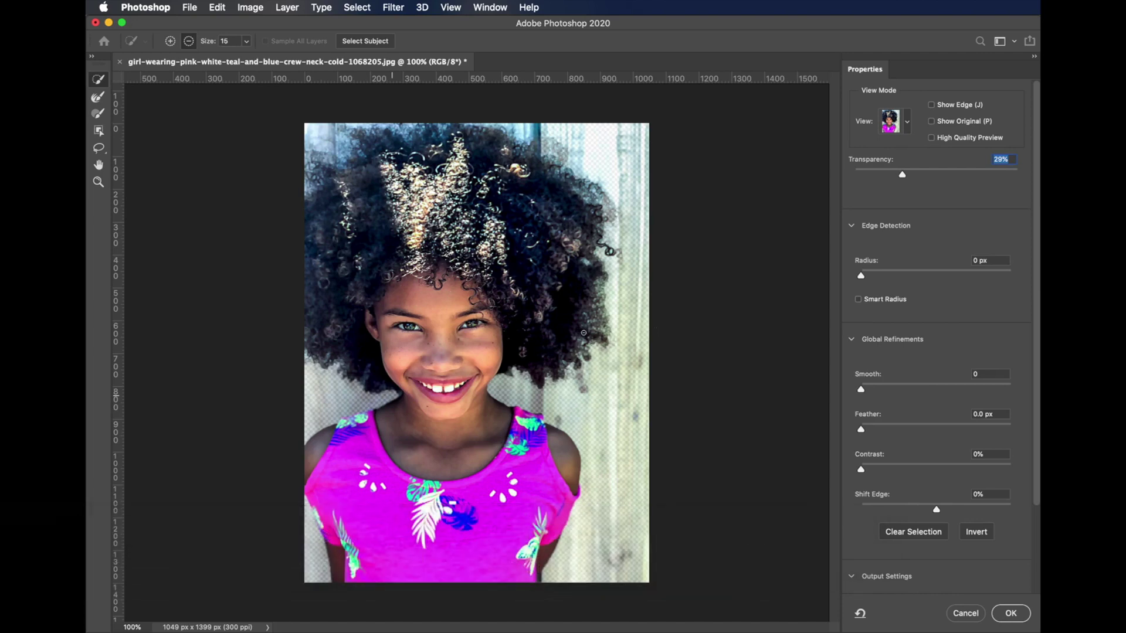
Set preview transparency to 61% and refine-brush along the curly hair outline.
left_click(99, 98)
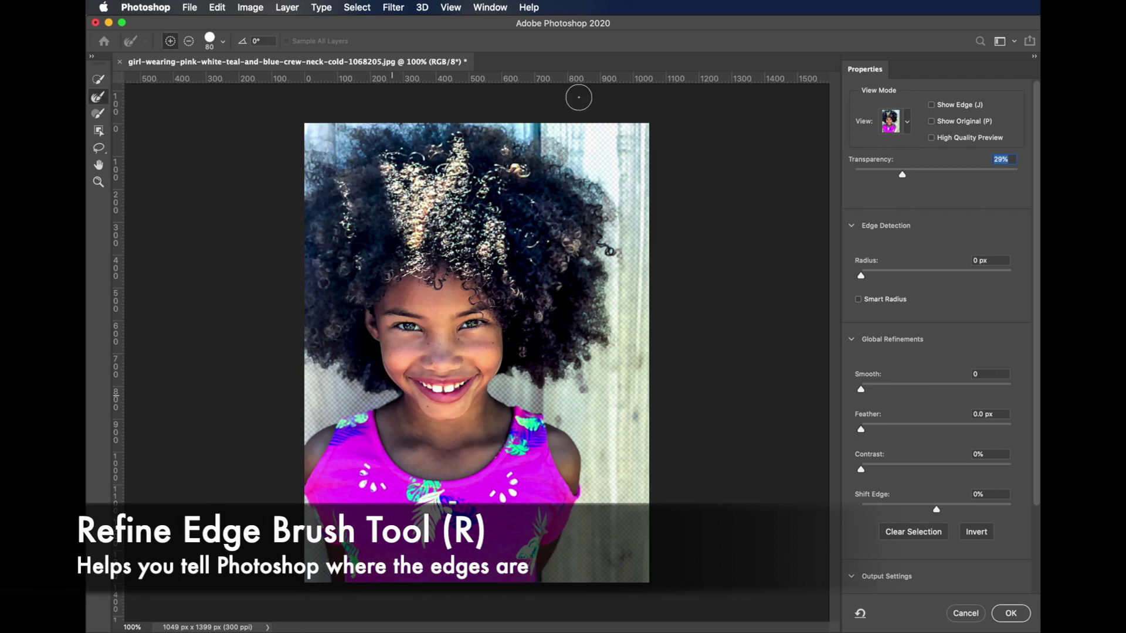
left_click_drag(902, 175, 956, 172)
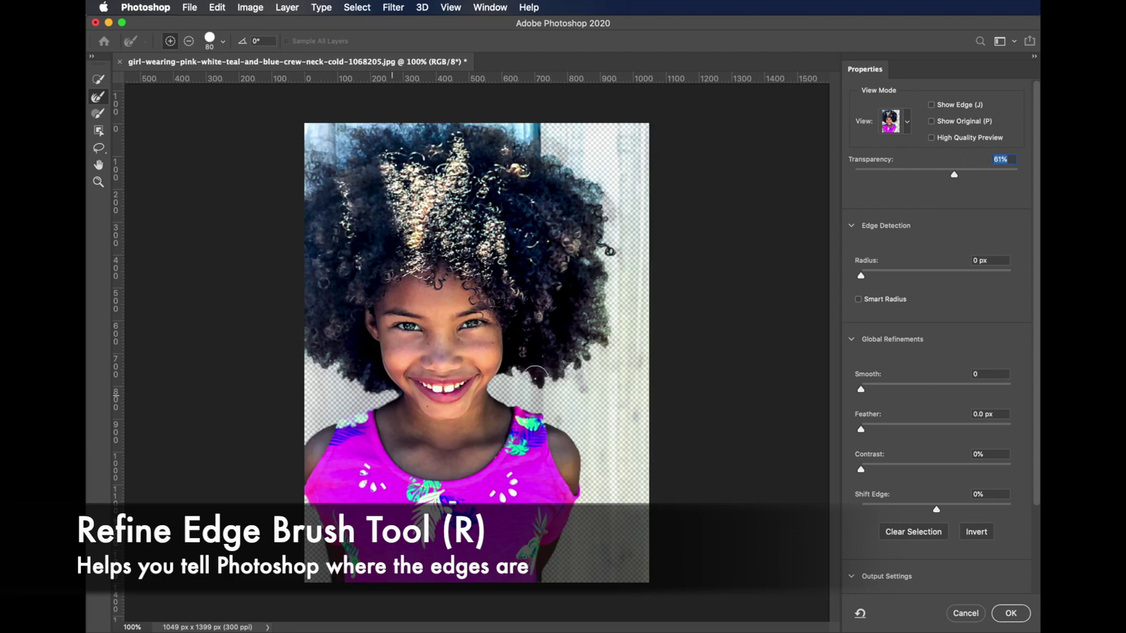
mouse_move(524, 377)
left_mouse_down()
mouse_move(586, 368)
mouse_move(613, 339)
mouse_move(613, 327)
mouse_move(593, 319)
mouse_move(617, 288)
mouse_move(583, 381)
mouse_move(578, 347)
mouse_move(596, 368)
mouse_move(616, 252)
mouse_move(618, 216)
mouse_move(600, 210)
mouse_move(606, 194)
mouse_move(535, 131)
mouse_move(515, 141)
mouse_move(473, 119)
mouse_move(370, 113)
mouse_move(309, 168)
mouse_move(342, 284)
mouse_move(330, 362)
mouse_move(388, 390)
left_mouse_up()
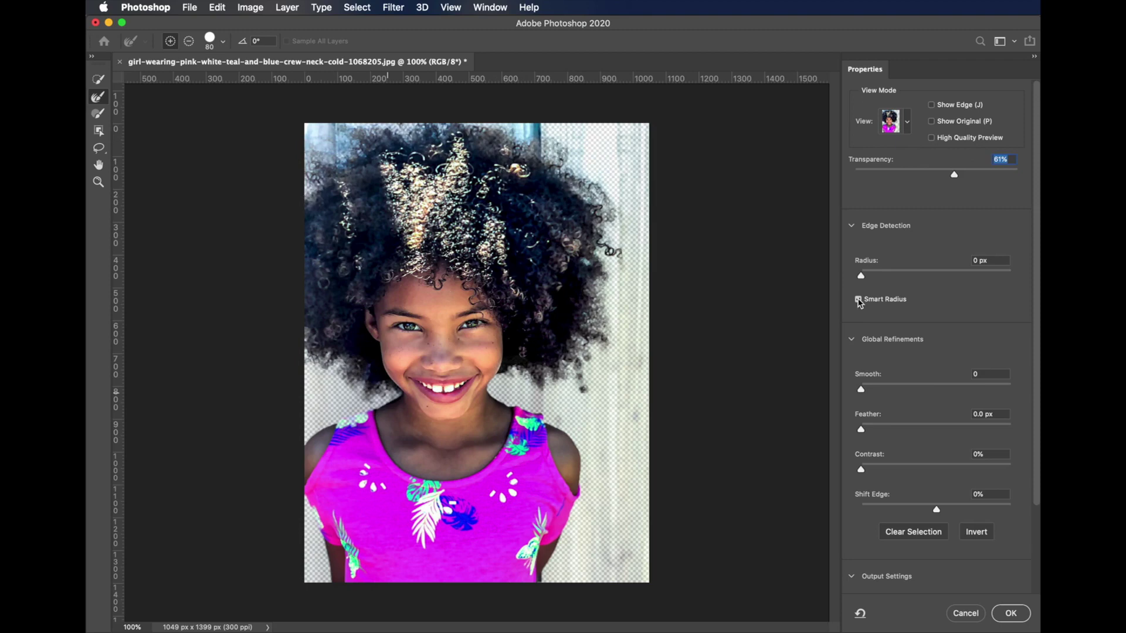
Set the Edge Detection radius to 3 px.
left_click_drag(862, 276, 886, 281)
left_click(911, 129)
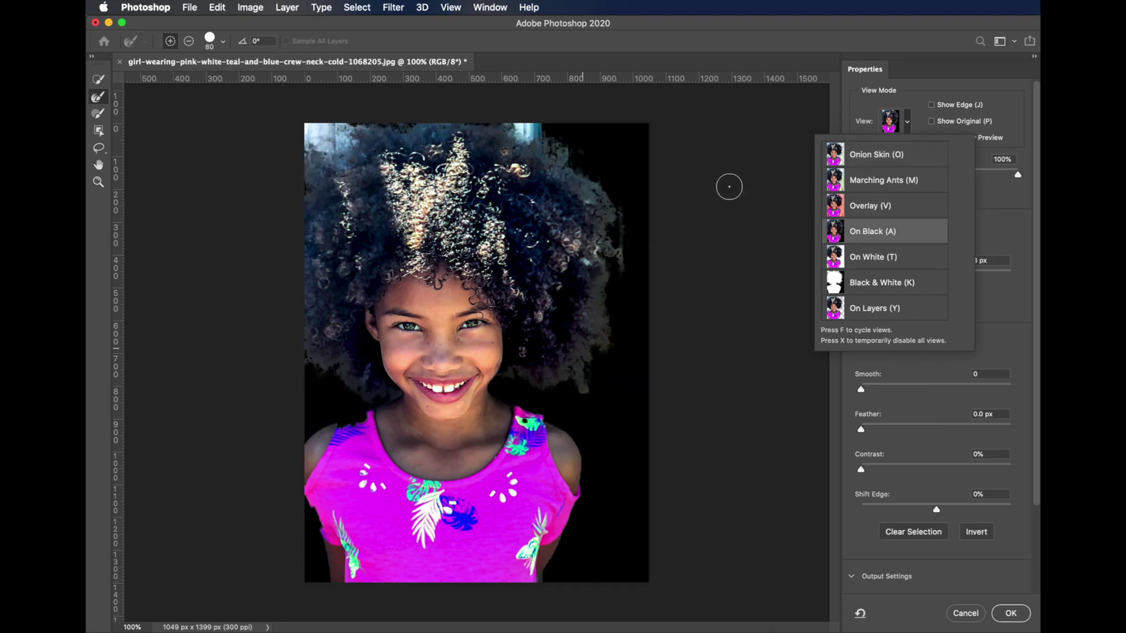
Preview On Black and refine leftover light background at the top-left and along both hair edges.
left_click(531, 124)
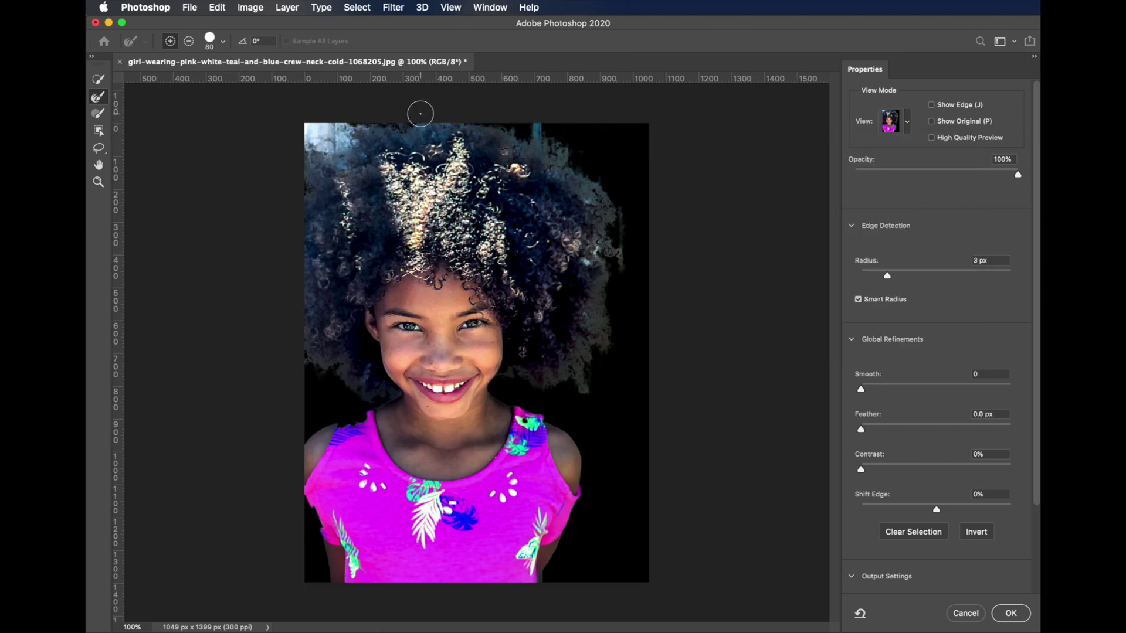
mouse_move(352, 126)
left_mouse_down()
mouse_move(324, 126)
mouse_move(337, 124)
mouse_move(312, 135)
mouse_move(314, 117)
mouse_move(309, 137)
mouse_move(355, 123)
mouse_move(560, 119)
mouse_move(536, 130)
mouse_move(585, 148)
mouse_move(623, 206)
mouse_move(603, 316)
mouse_move(581, 341)
mouse_move(588, 381)
left_mouse_up()
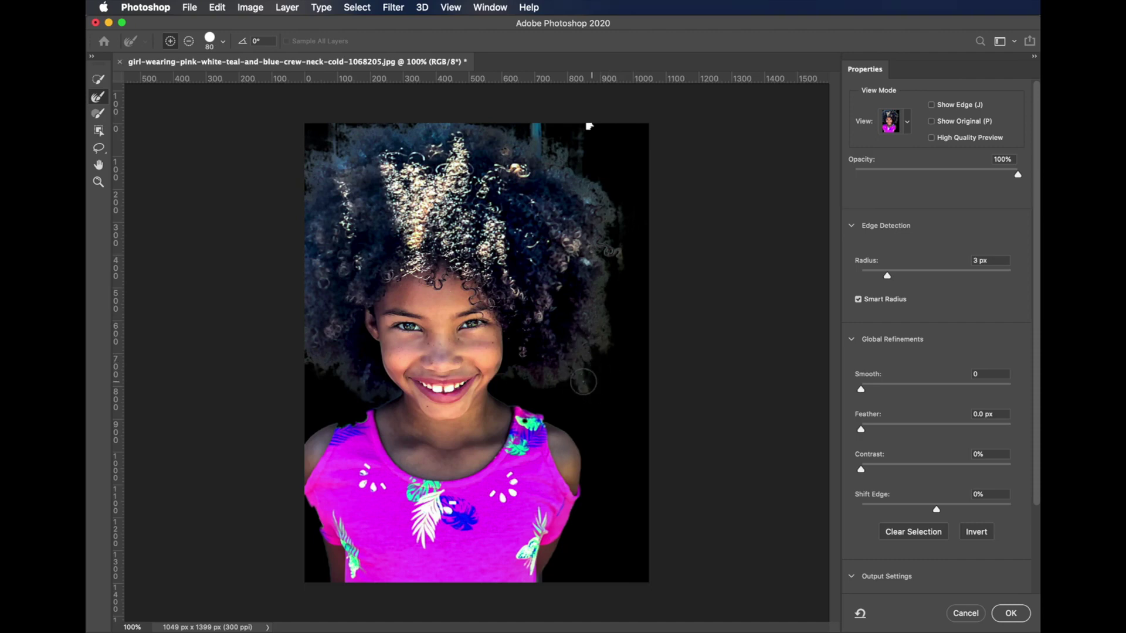
mouse_move(360, 394)
left_mouse_down()
mouse_move(383, 384)
mouse_move(349, 366)
left_mouse_up()
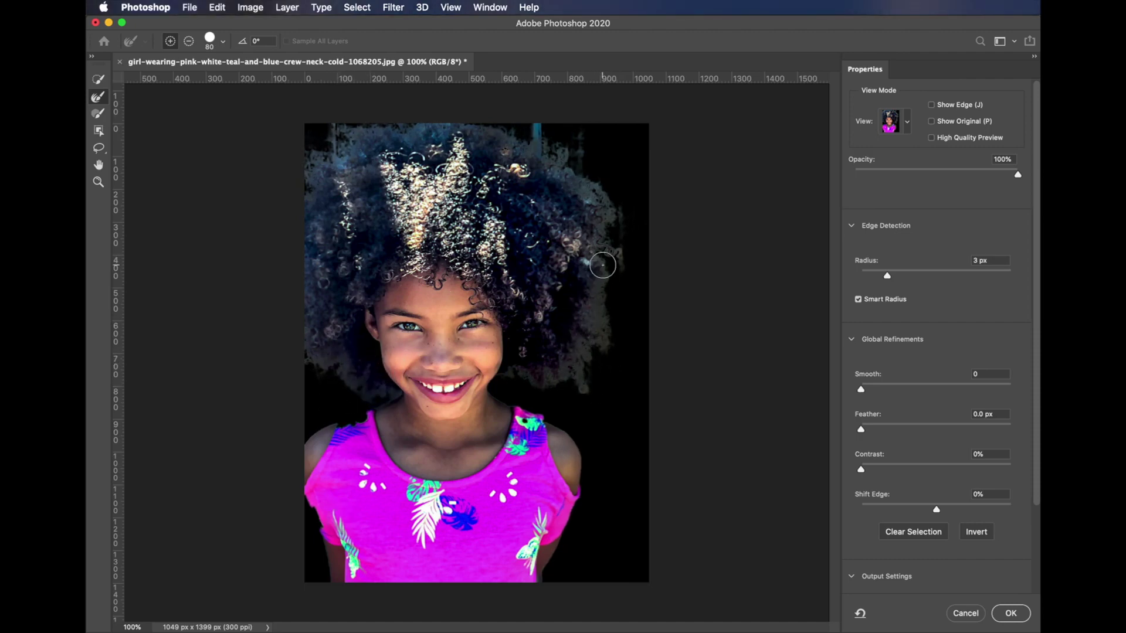
left_click(98, 113)
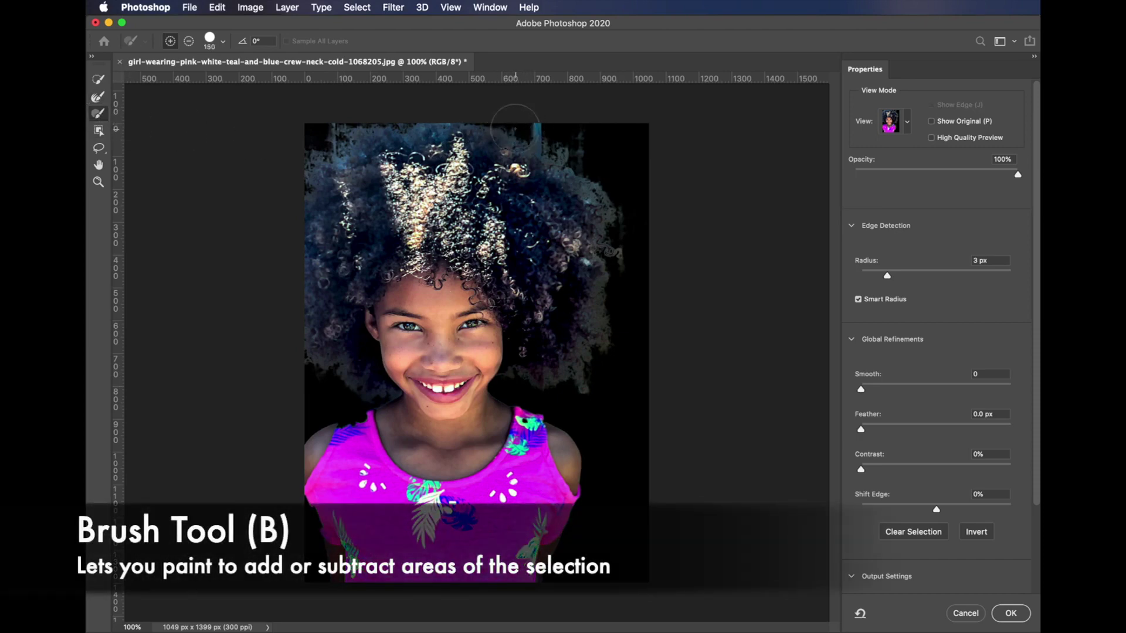
Resize the brush to 150, reset the edge radius to 0 px, and paint the shirt's left edge back in.
key("bracketright")
key("bracketright")
key("bracketright")
key("bracketright")
key("bracketright")
key("bracketright")
key("bracketright")
key("bracketleft")
key("bracketleft")
key("bracketleft")
key("bracketleft")
key("bracketleft")
key("bracketleft")
key("bracketleft")
key("bracketleft")
key("bracketleft")
key("bracketleft")
key("bracketleft")
key("bracketleft")
key("alt")
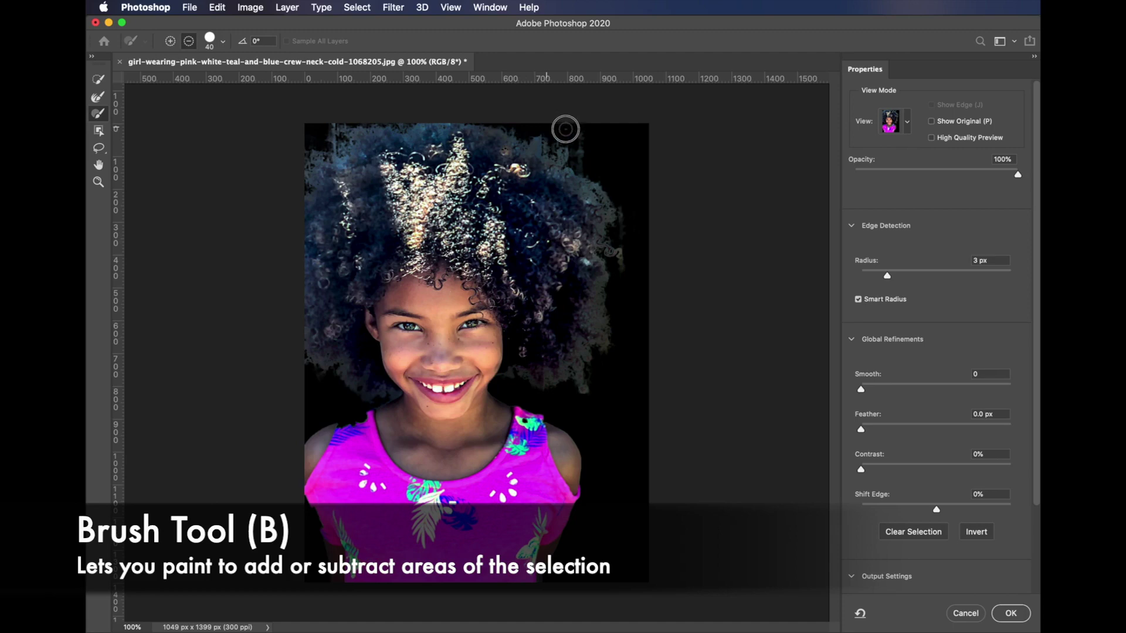
key("ctrl+z")
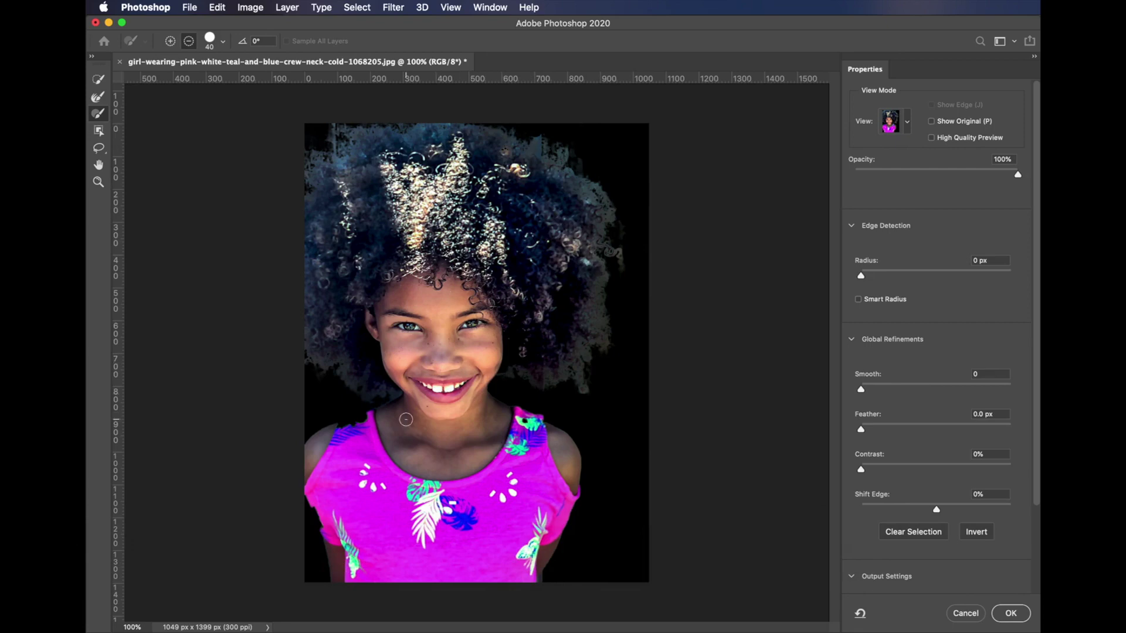
key("alt")
mouse_move(308, 491)
left_mouse_down()
mouse_move(326, 532)
mouse_move(311, 490)
left_mouse_up()
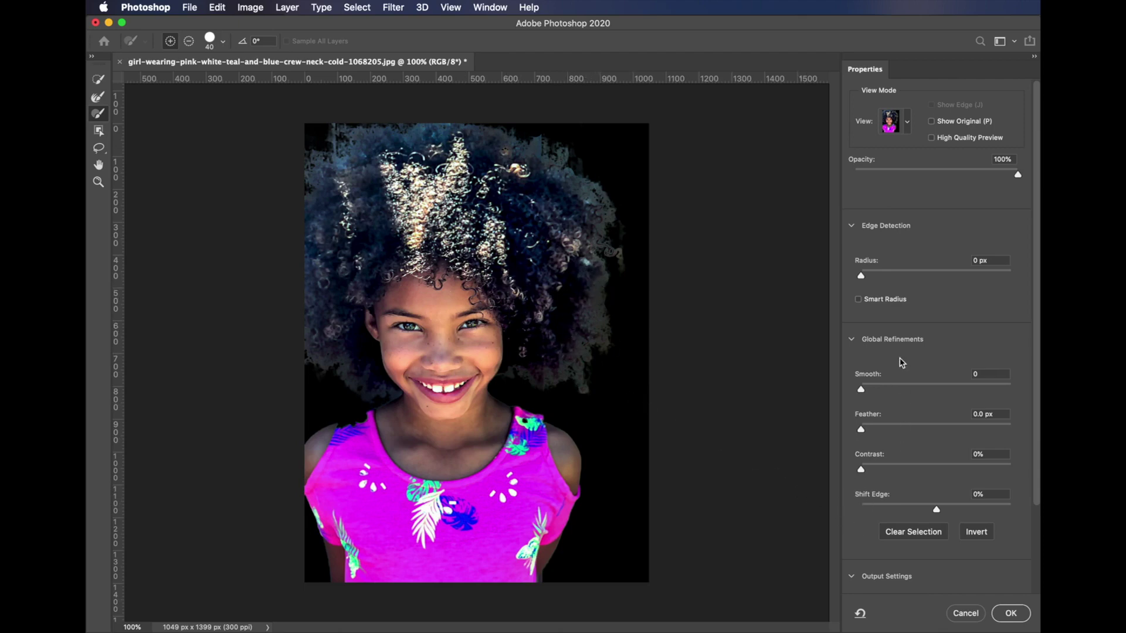
Enable Smart Radius at 3 px, then set Contrast to 10% and Shift Edge to -7%.
left_click(859, 300)
left_click_drag(863, 276, 883, 276)
left_click(99, 97)
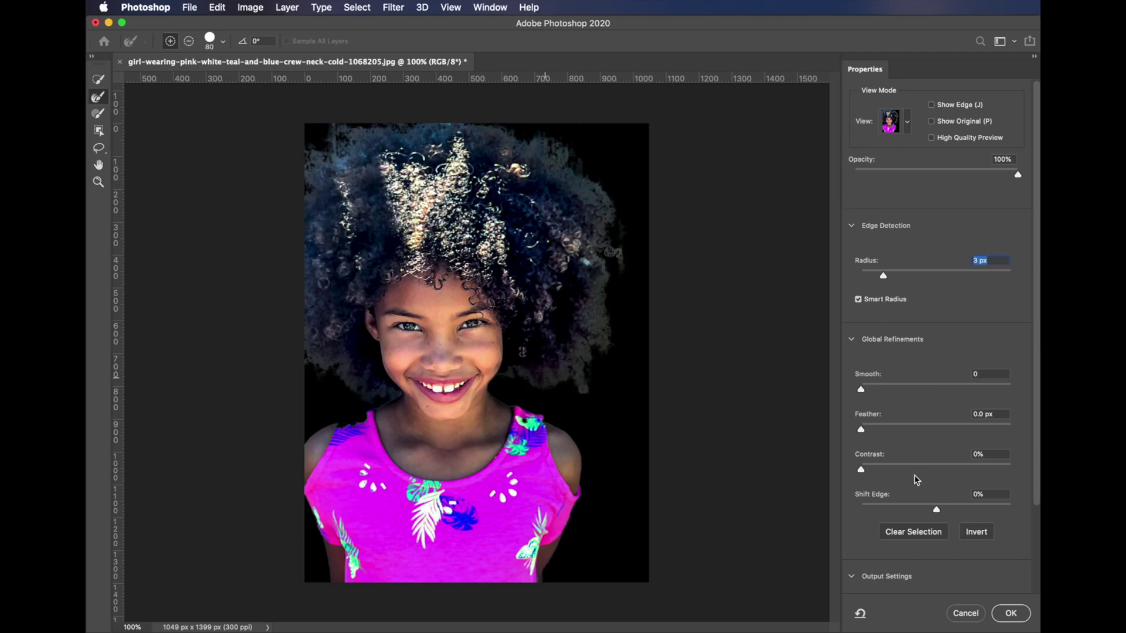
mouse_move(860, 469)
left_mouse_down()
mouse_move(899, 471)
mouse_move(877, 469)
left_mouse_up()
left_click_drag(937, 510, 931, 510)
scroll(937, 535, "down", 4)
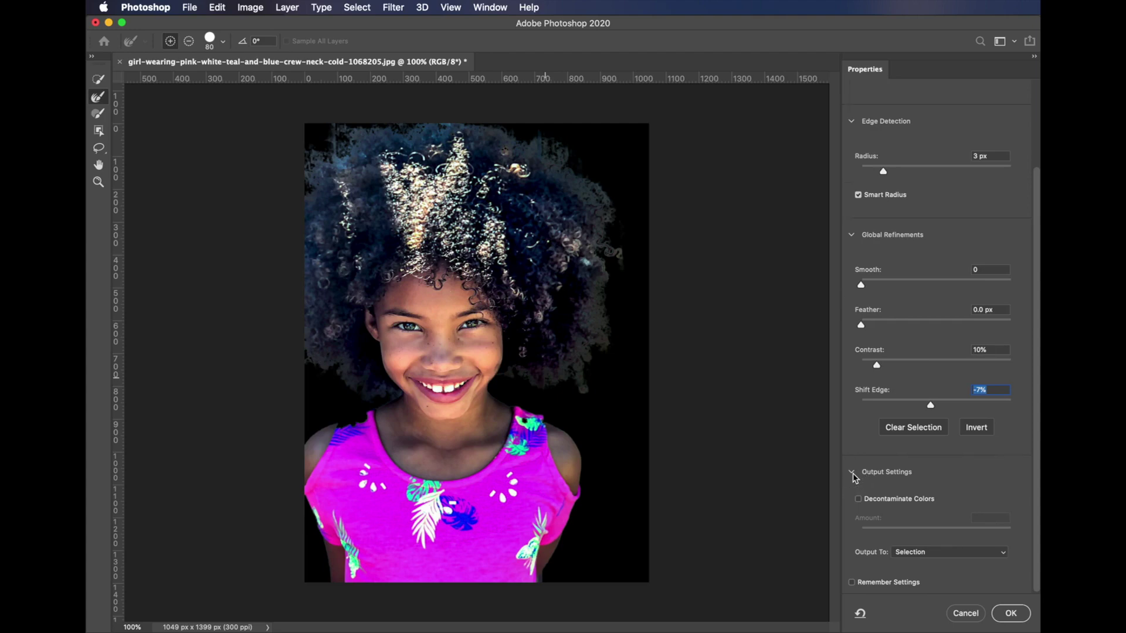
left_click(852, 472)
Turn on Decontaminate Colors at 68% amount with output to New Layer with Layer Mask.
left_click(853, 552)
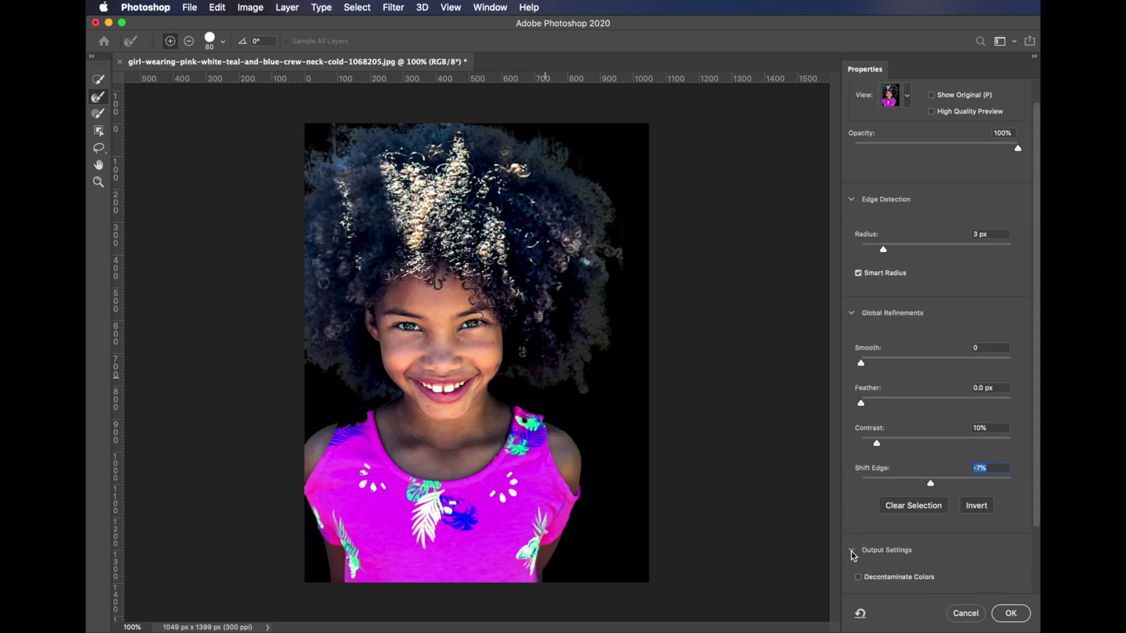
scroll(872, 531, "down", 3)
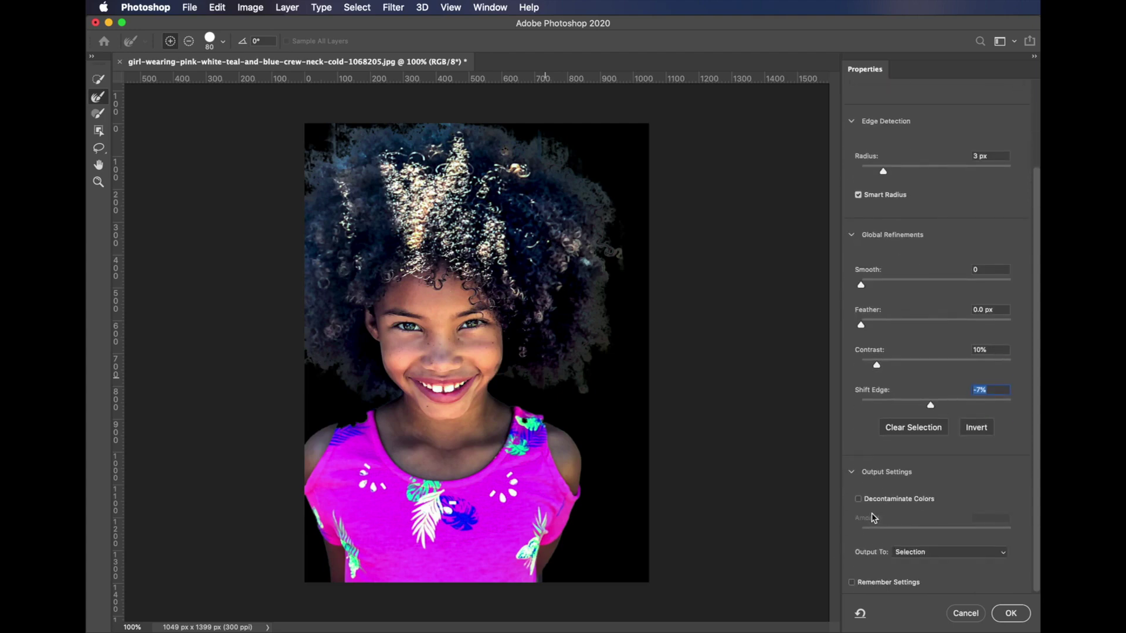
left_click(859, 500)
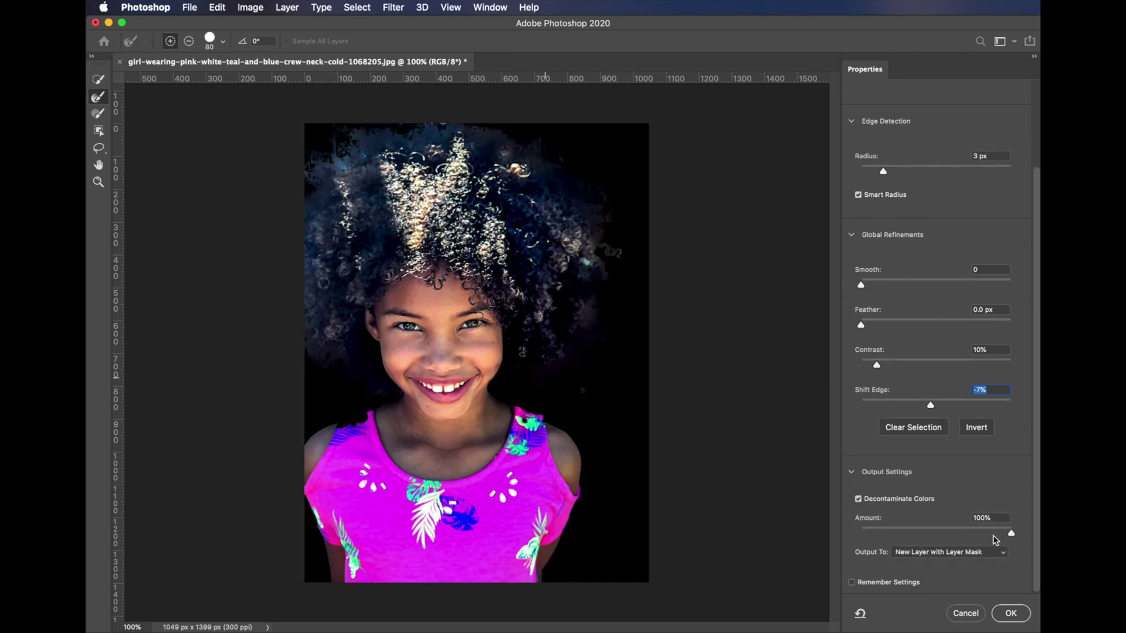
left_click_drag(1011, 536, 963, 532)
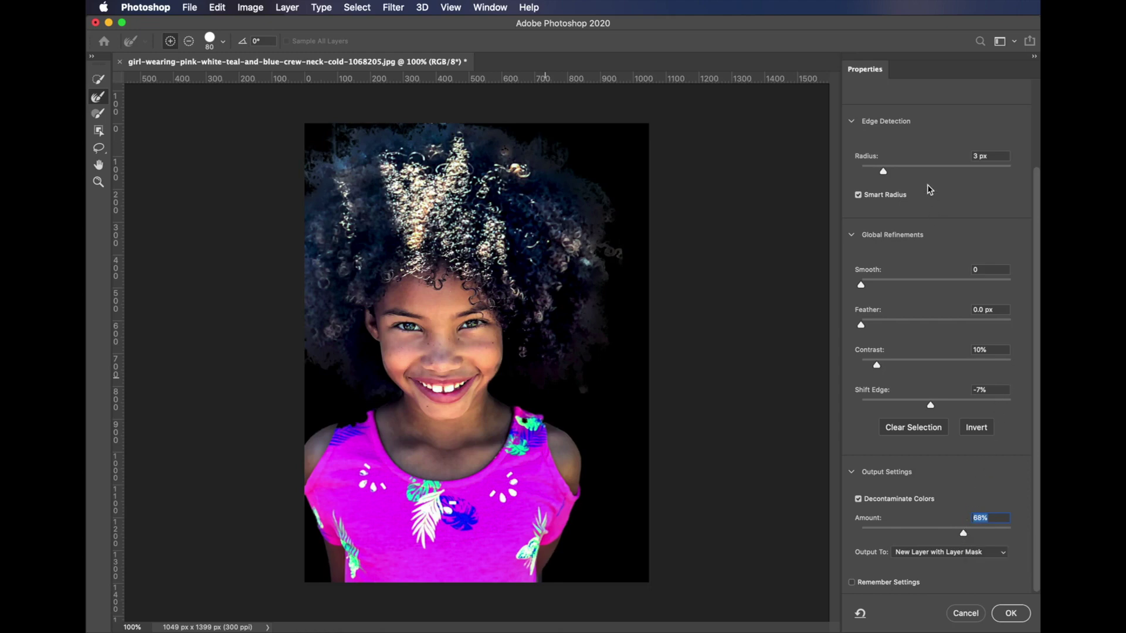
Switch the Select and Mask preview to On White.
scroll(900, 132, "up", 5)
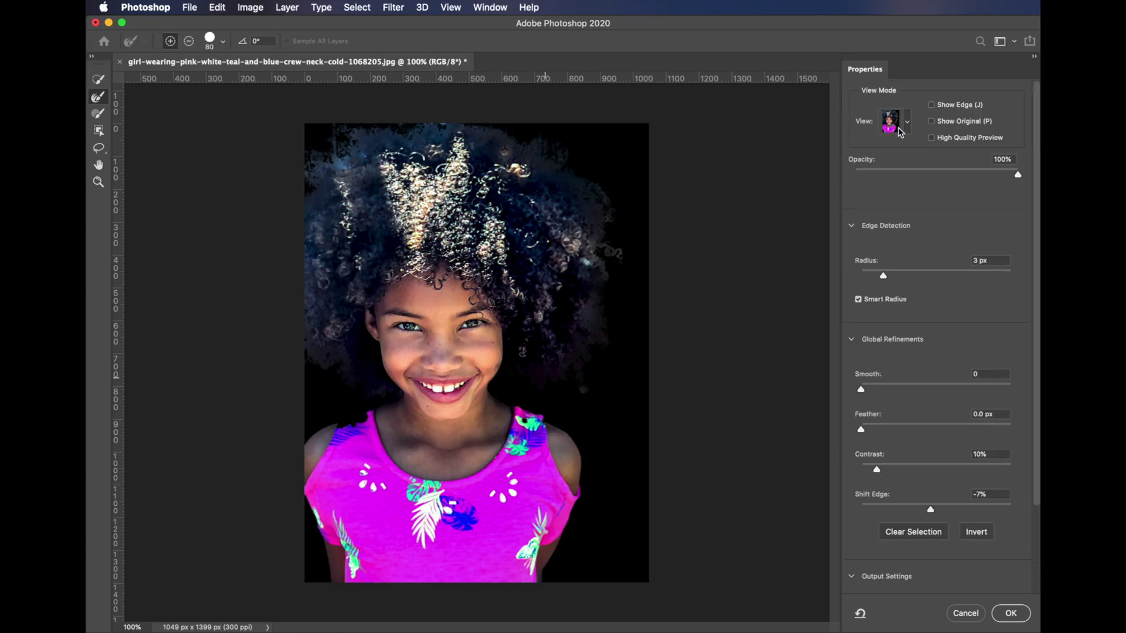
left_click(907, 125)
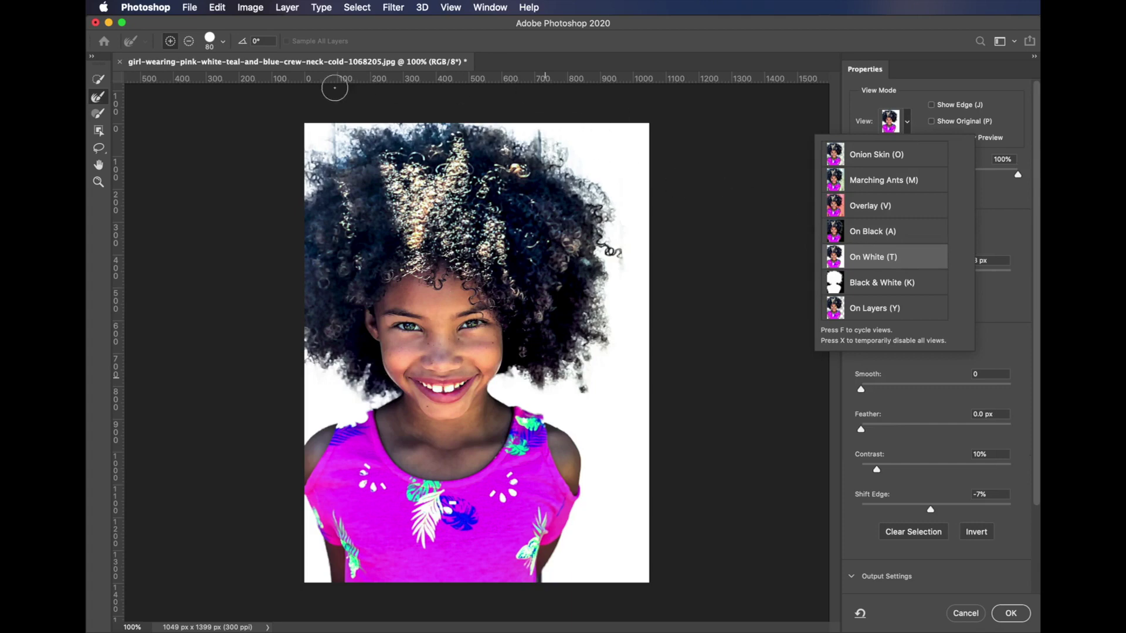
left_click(99, 113)
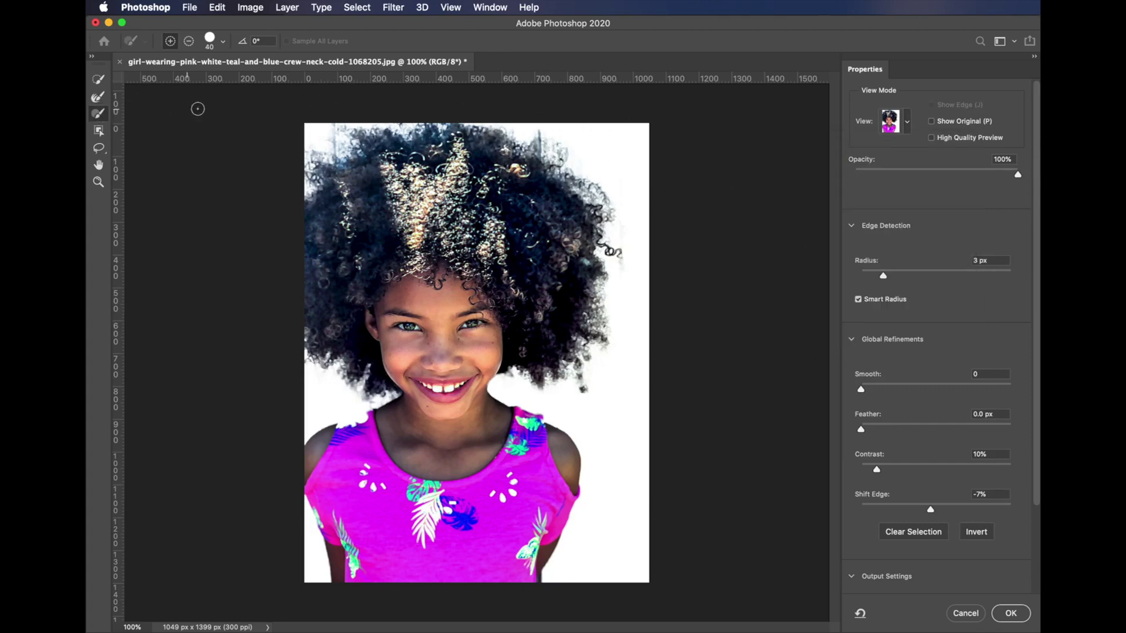
Subtract stray background at the top-left corner, the hair's top edge and the right-hand curl.
left_click(189, 41)
mouse_move(330, 126)
left_mouse_down()
mouse_move(334, 143)
mouse_move(333, 122)
mouse_move(305, 133)
left_mouse_up()
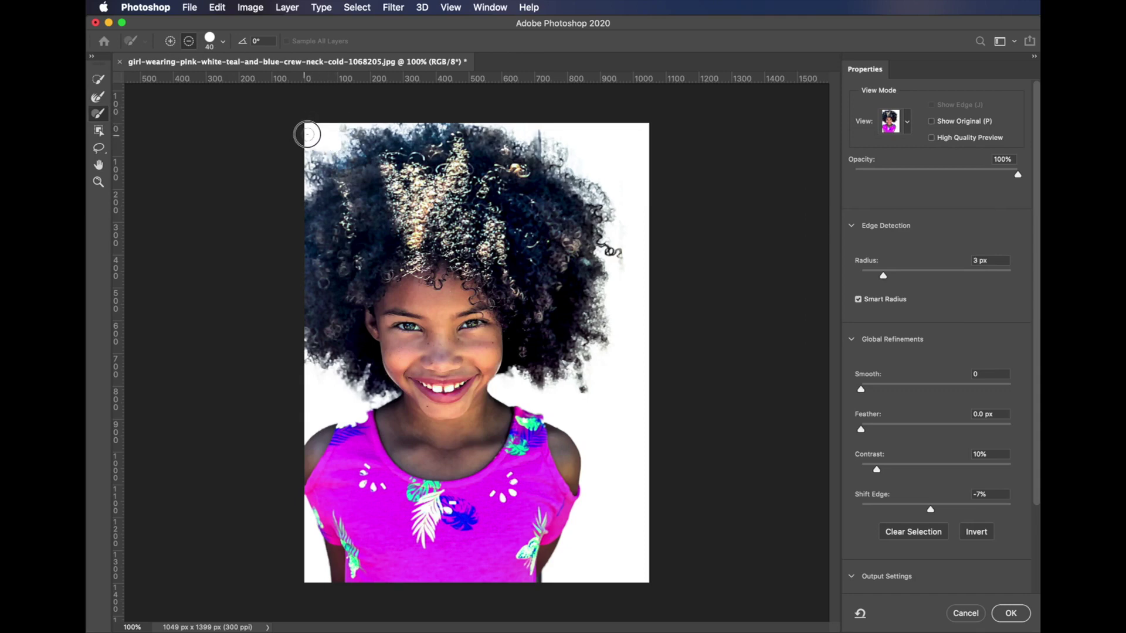
key("ctrl+z")
mouse_move(518, 127)
left_mouse_down()
mouse_move(530, 123)
mouse_move(542, 141)
mouse_move(532, 136)
left_mouse_up()
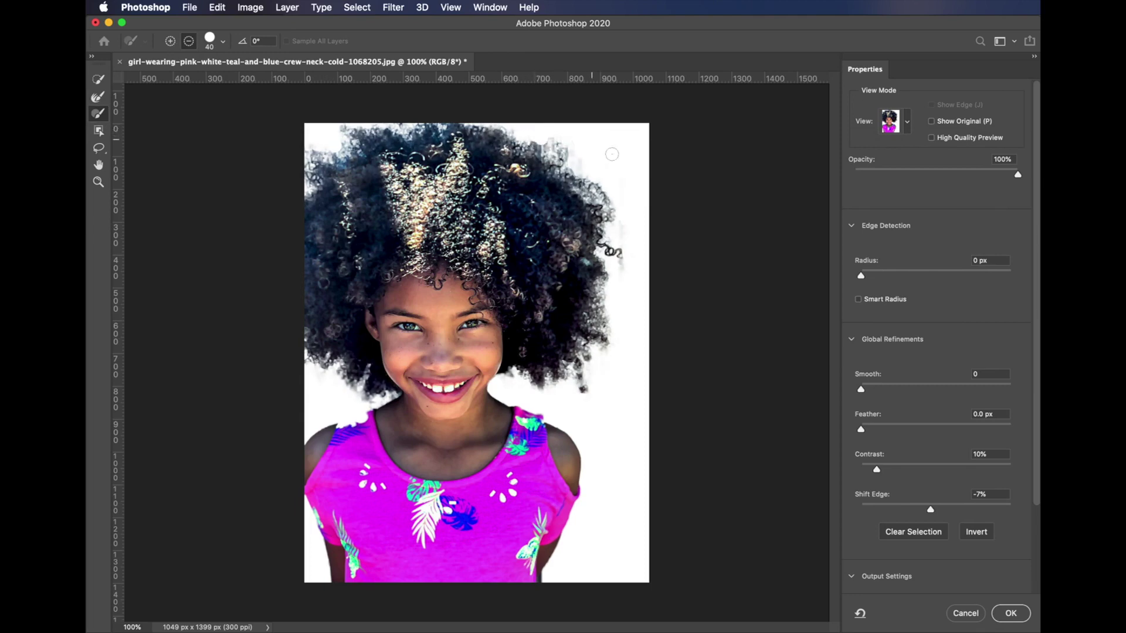
left_click_drag(627, 228, 617, 273)
Apply Select and Mask, outputting the cut-out girl as a new layer with layer mask.
scroll(938, 535, "down", 4)
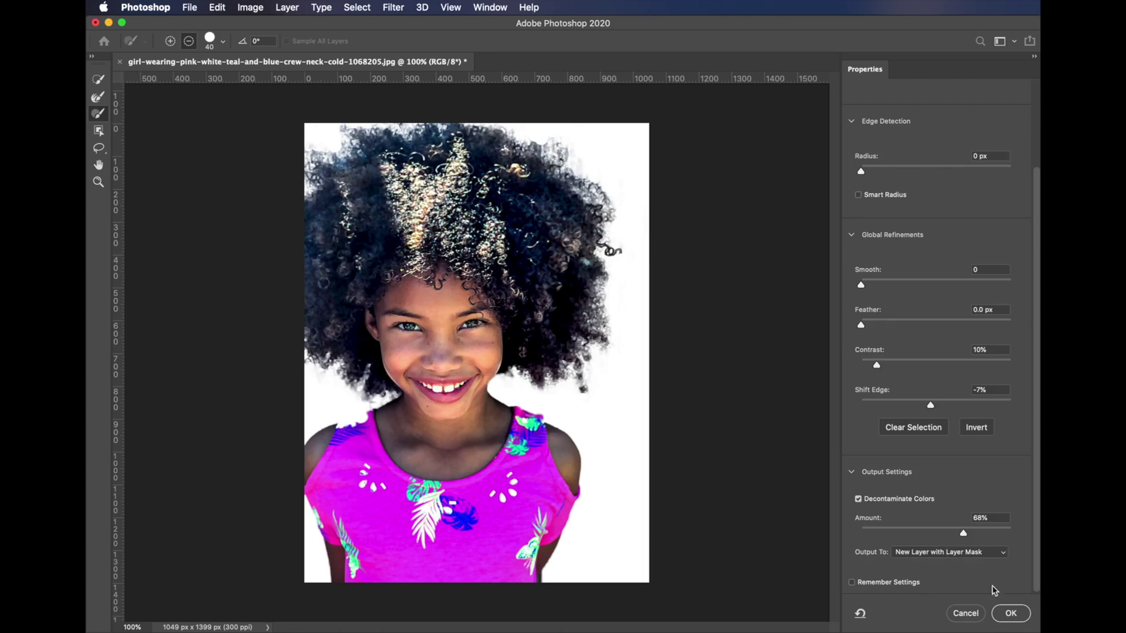
left_click(1011, 614)
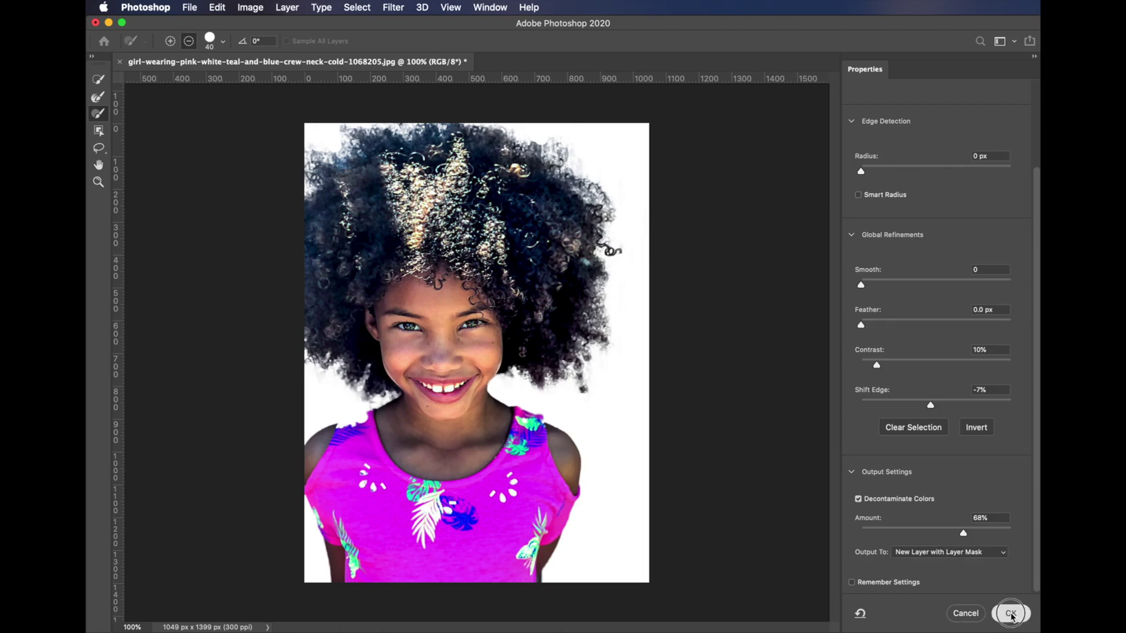